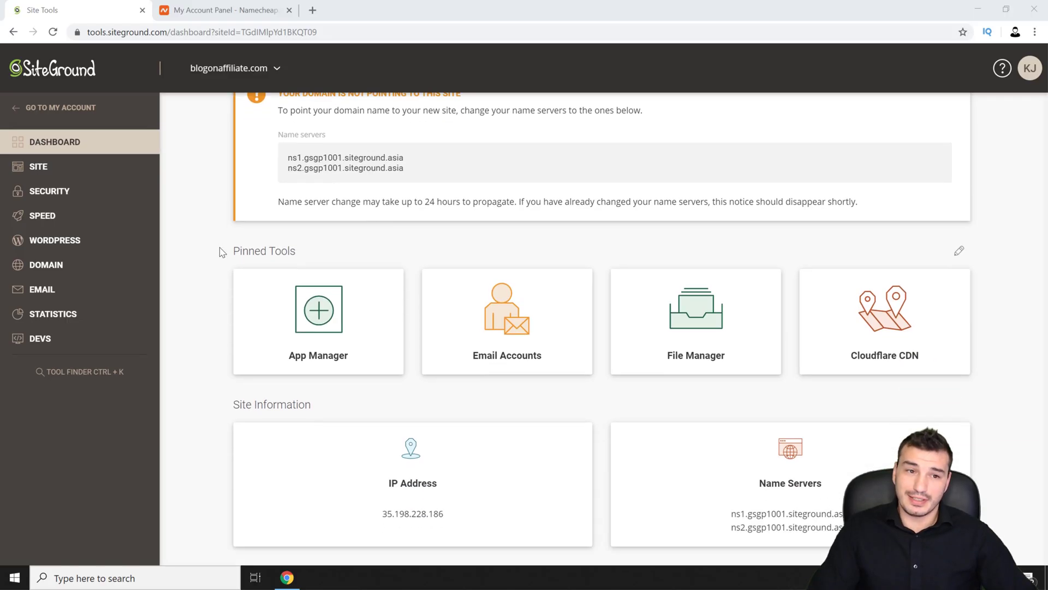
Expand the SITE, SECURITY and WORDPRESS groups in the Site Tools sidebar in turn
click(44, 169)
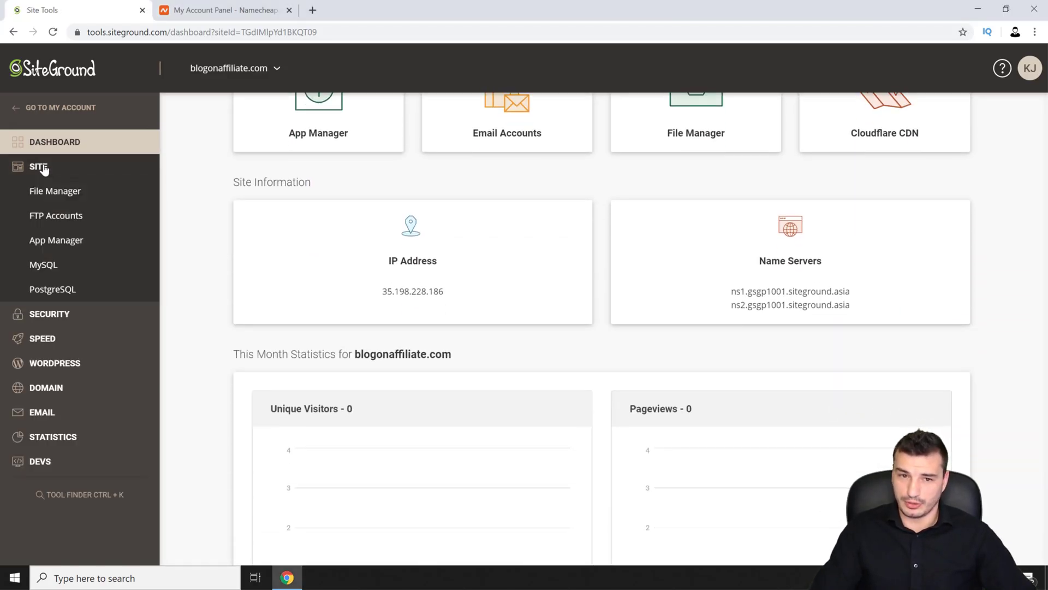
click(46, 171)
click(45, 200)
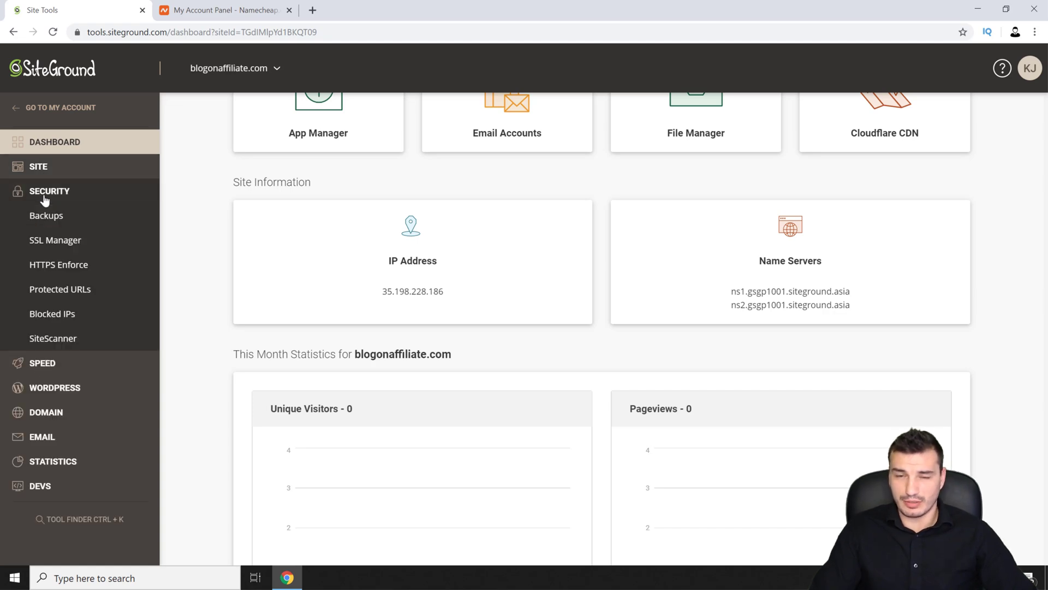
click(47, 197)
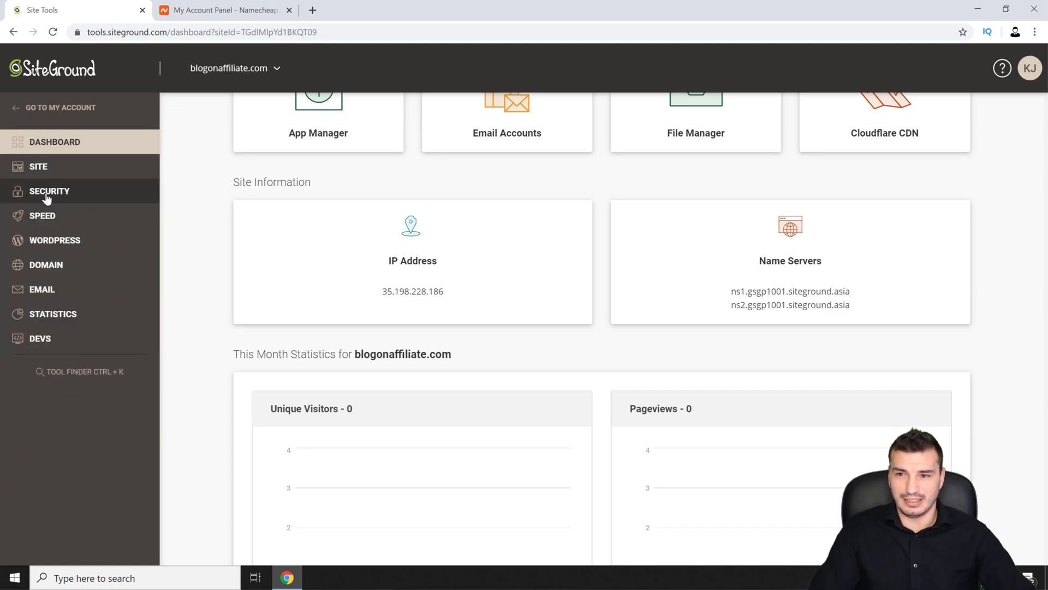
click(42, 241)
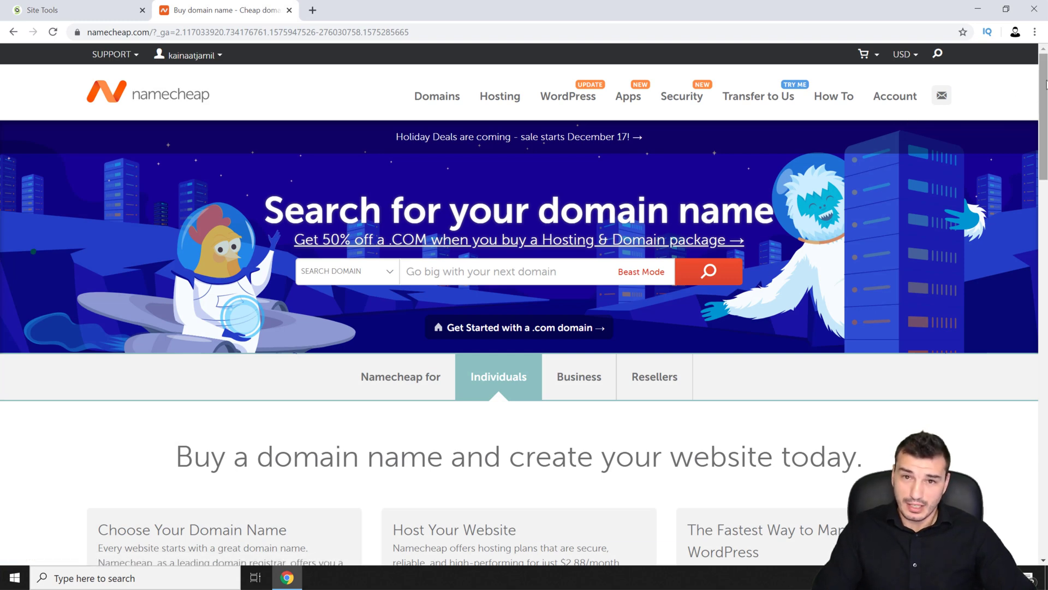
scroll(1045, 87, down, 9)
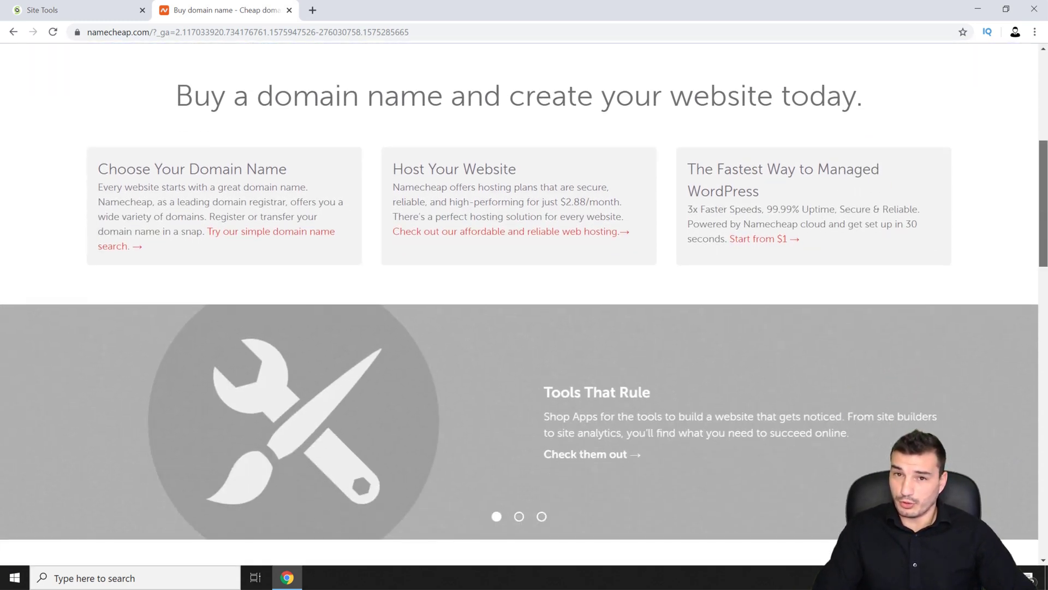
scroll(524, 305, down, 7)
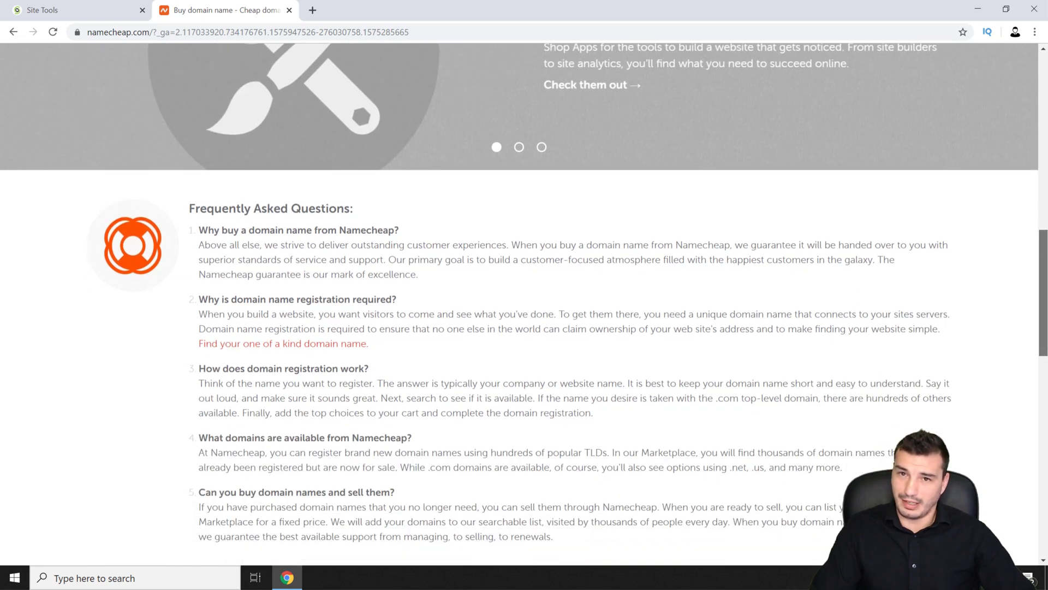
scroll(524, 305, down, 8)
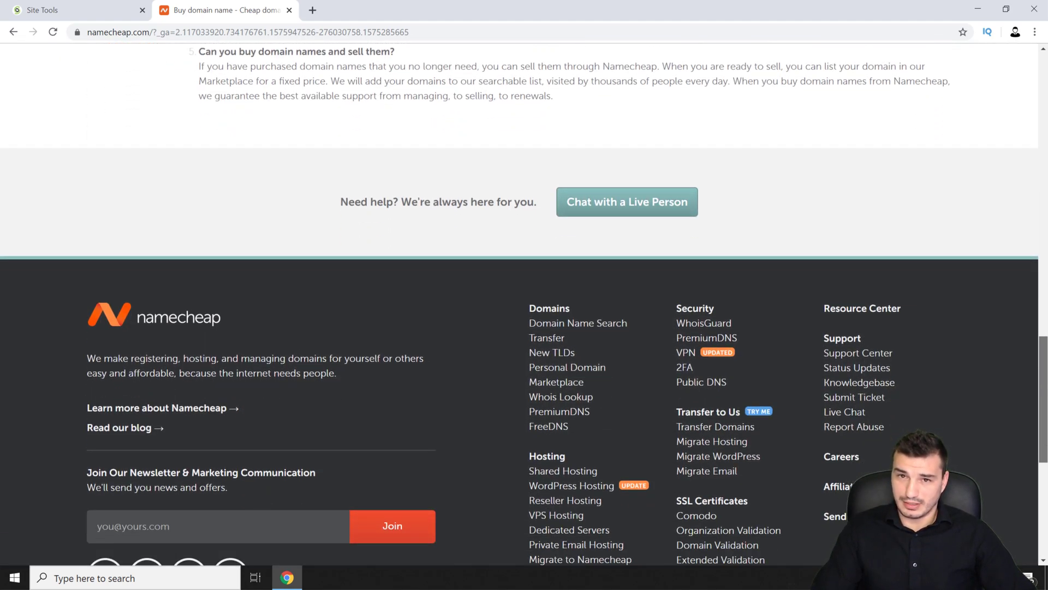
scroll(1030, 465, down, 5)
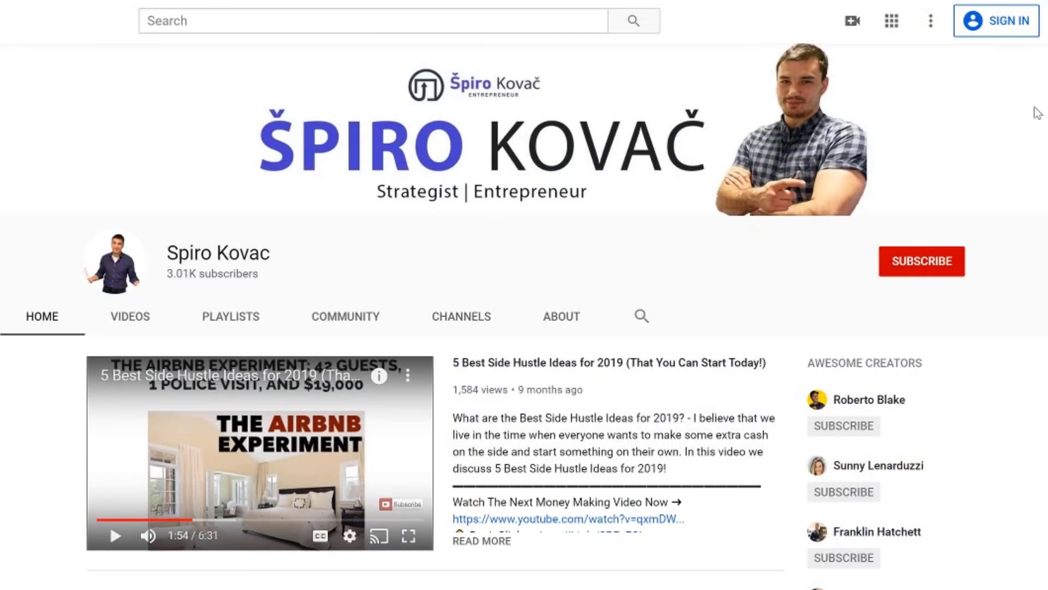
scroll(1032, 164, down, 5)
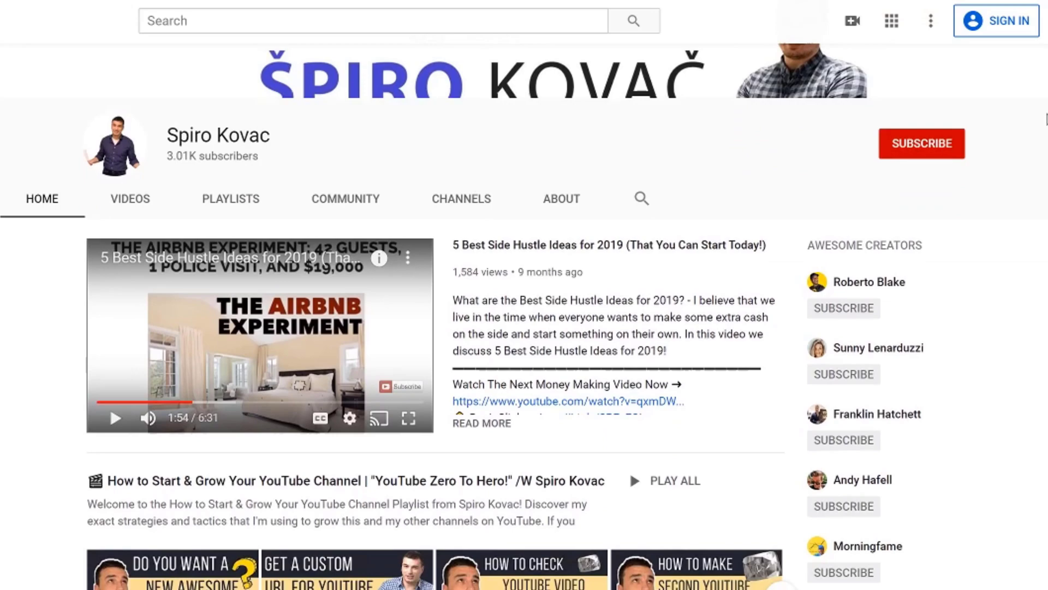
scroll(1032, 163, down, 15)
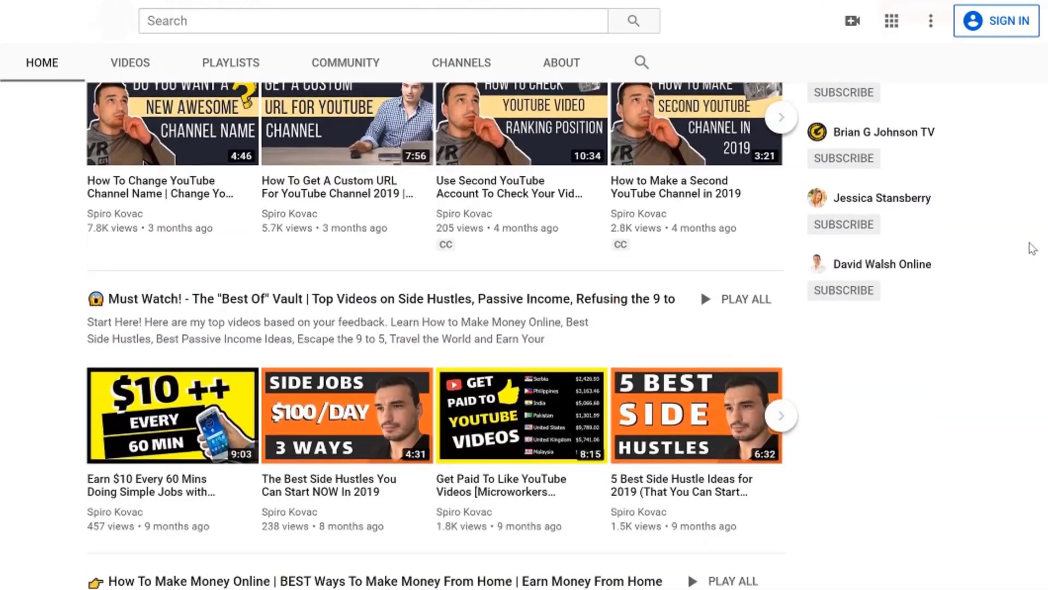
scroll(1038, 344, down, 7)
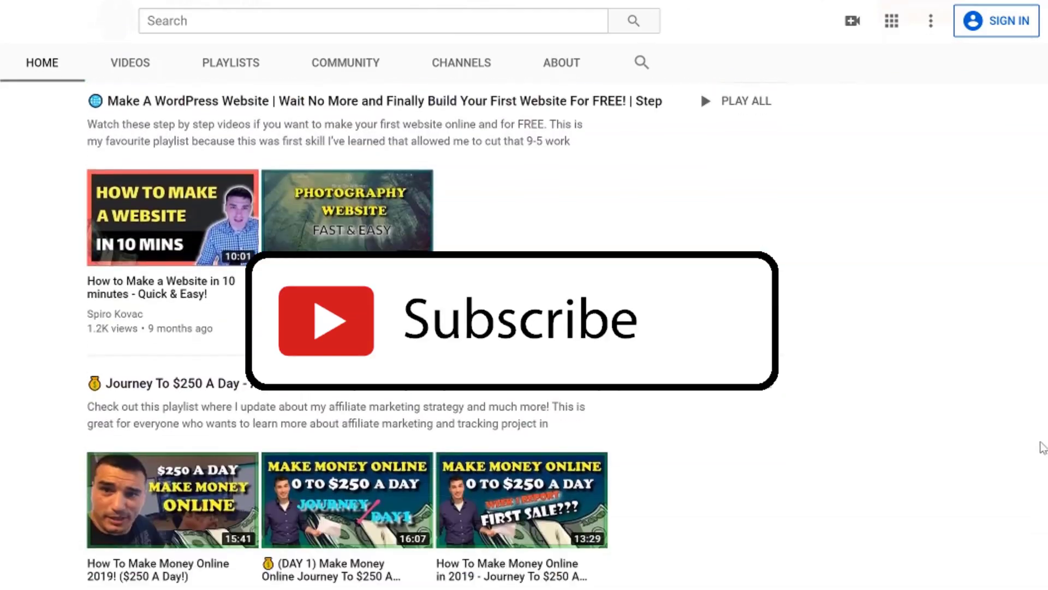
scroll(1040, 426, up, 18)
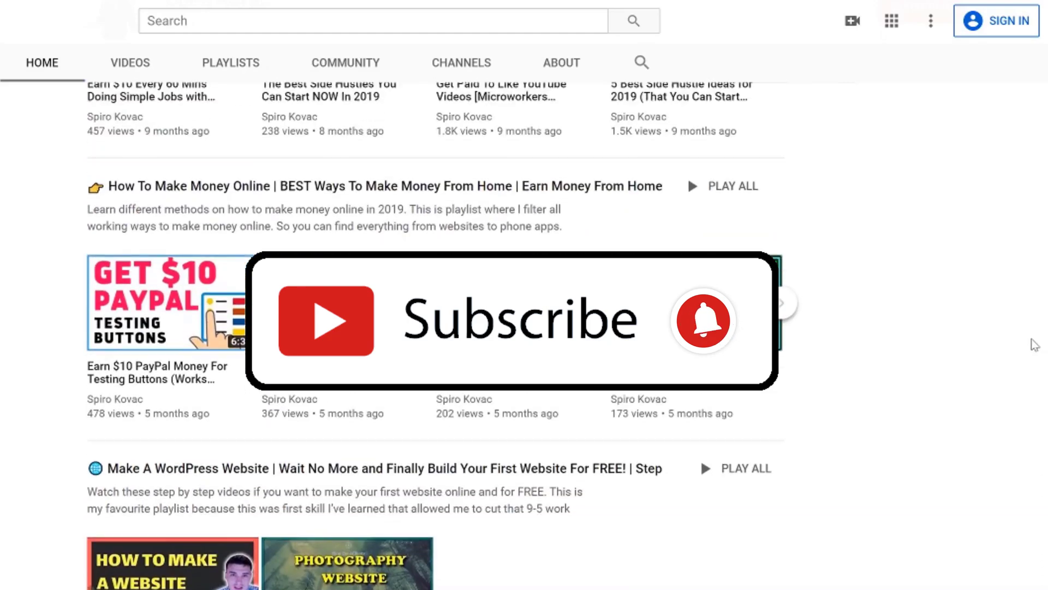
scroll(1013, 193, up, 8)
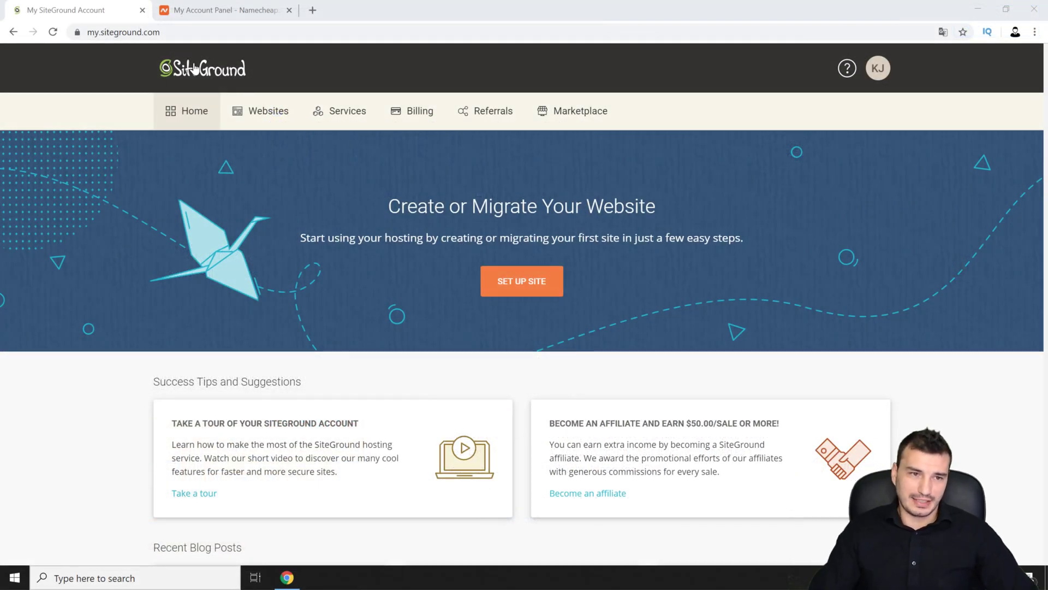
Glance at Namecheap, then open SiteGround's Websites page, which lists no websites yet
click(229, 12)
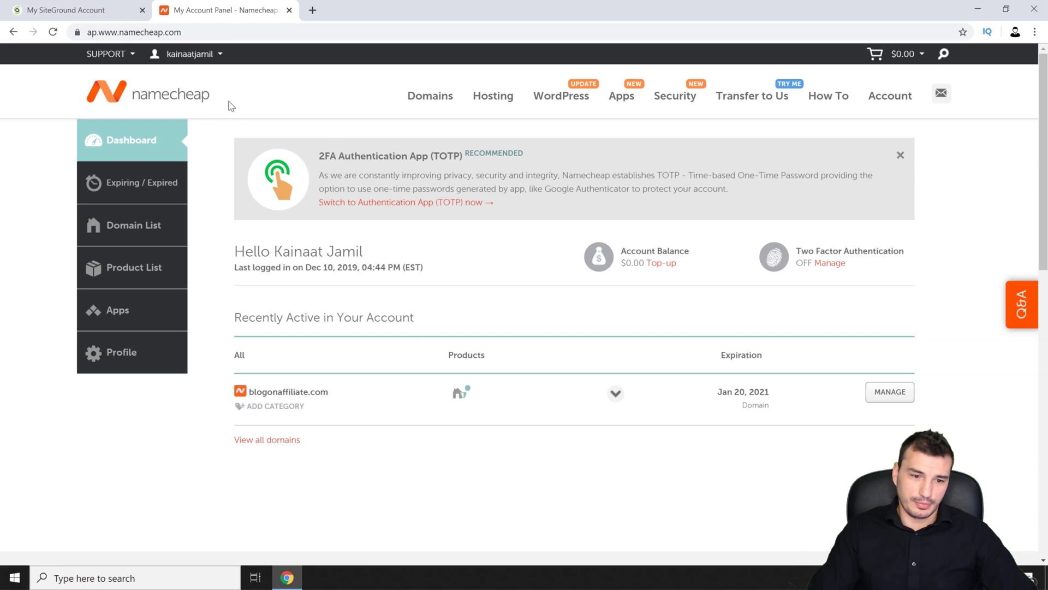
click(41, 10)
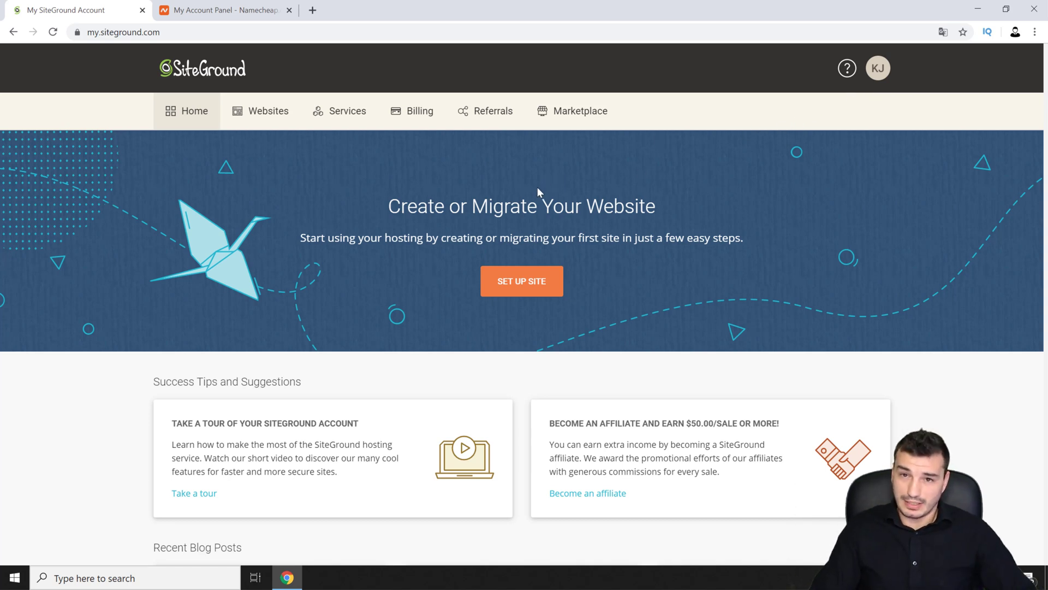
click(262, 125)
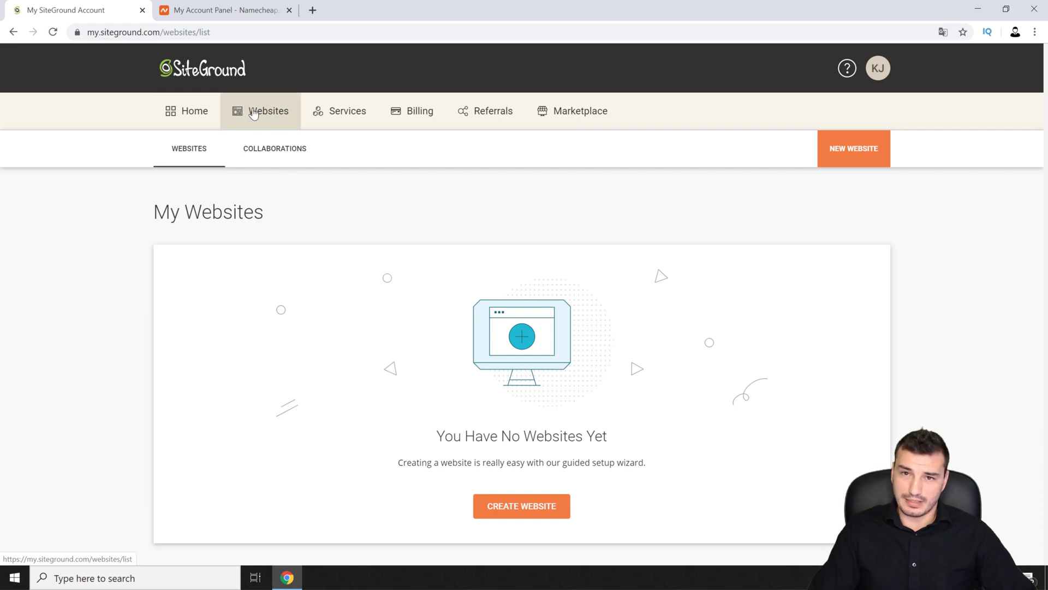
Start a new website with Create Website, briefly checking the registered domain in Namecheap
scroll(486, 238, down, 1)
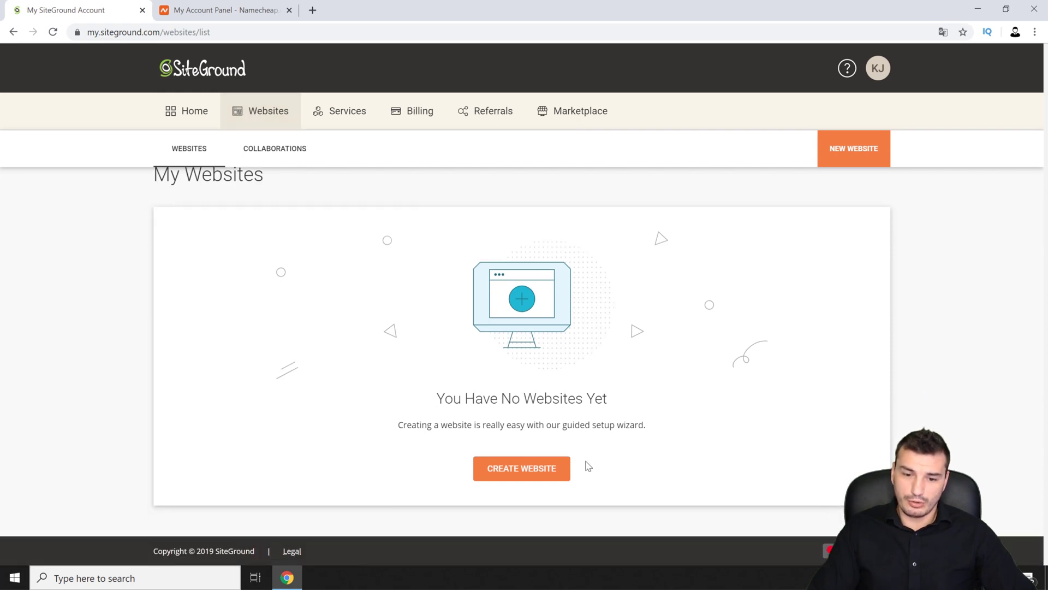
click(529, 477)
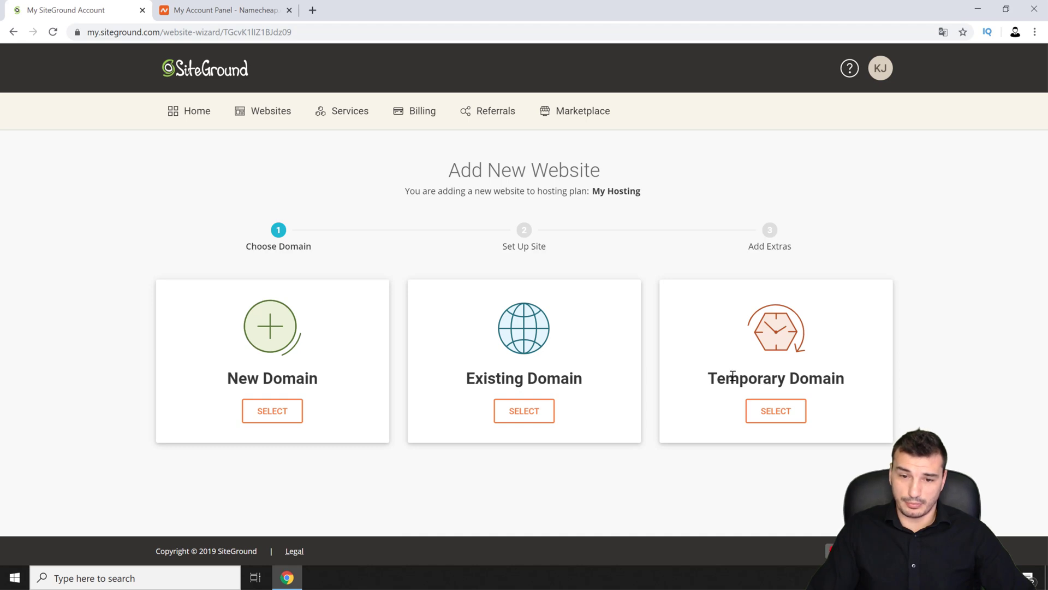
click(221, 9)
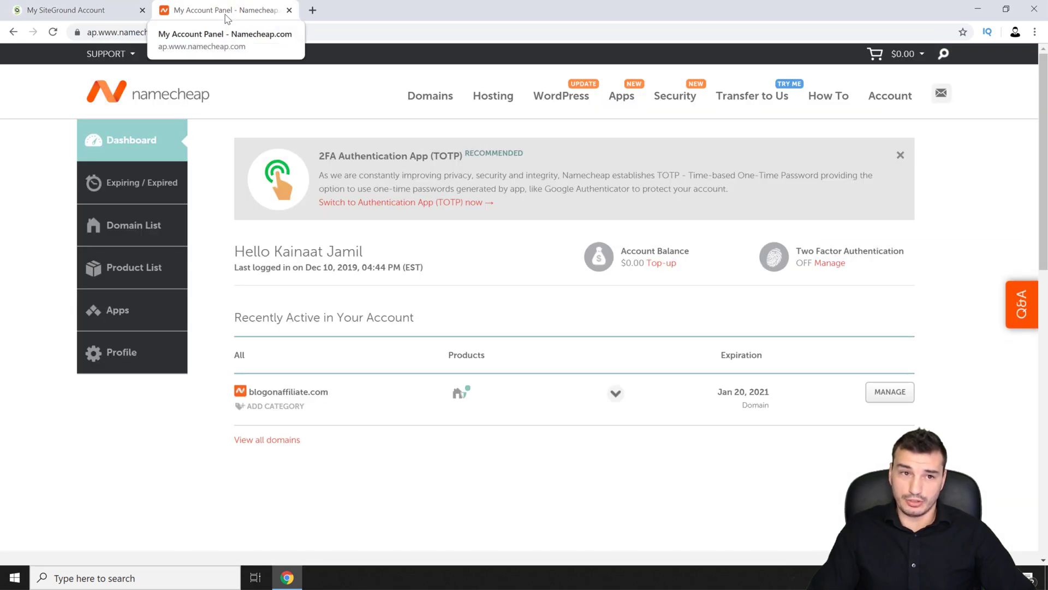
click(77, 12)
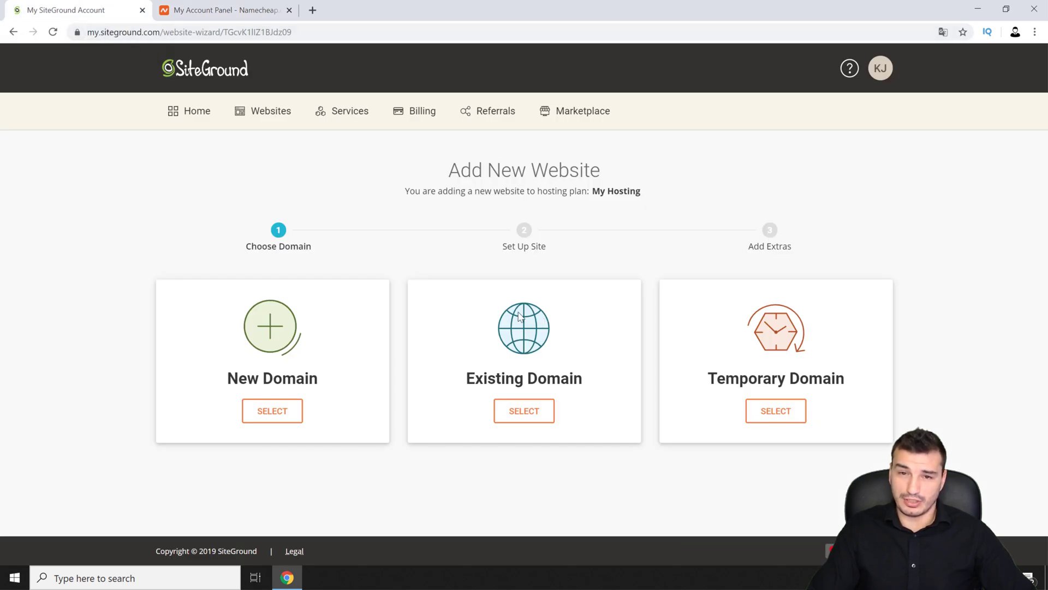
Choose Existing Domain, enter blogonaffiliate.com and continue
click(517, 417)
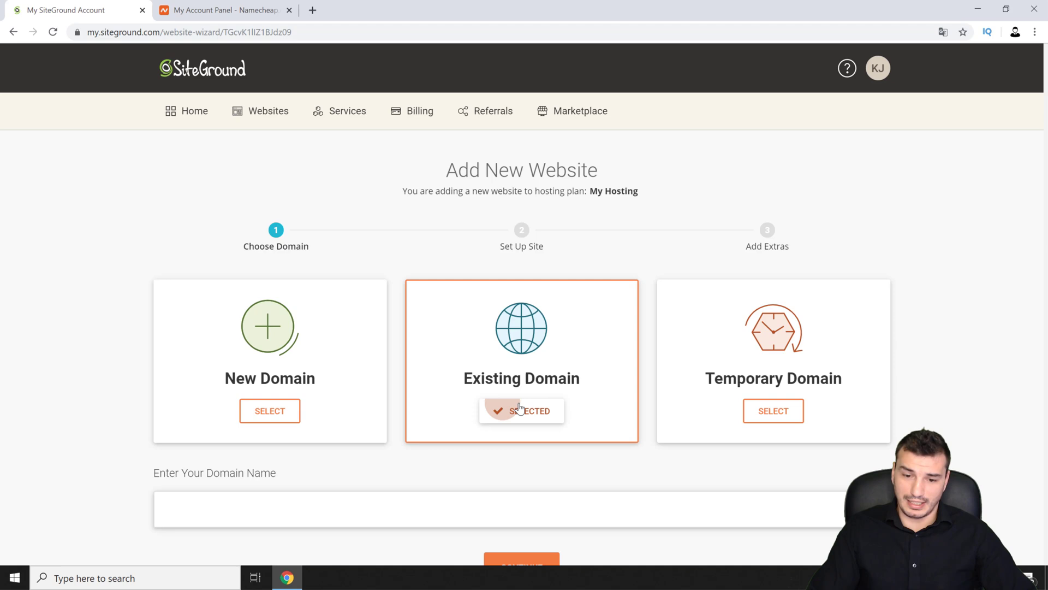
click(274, 441)
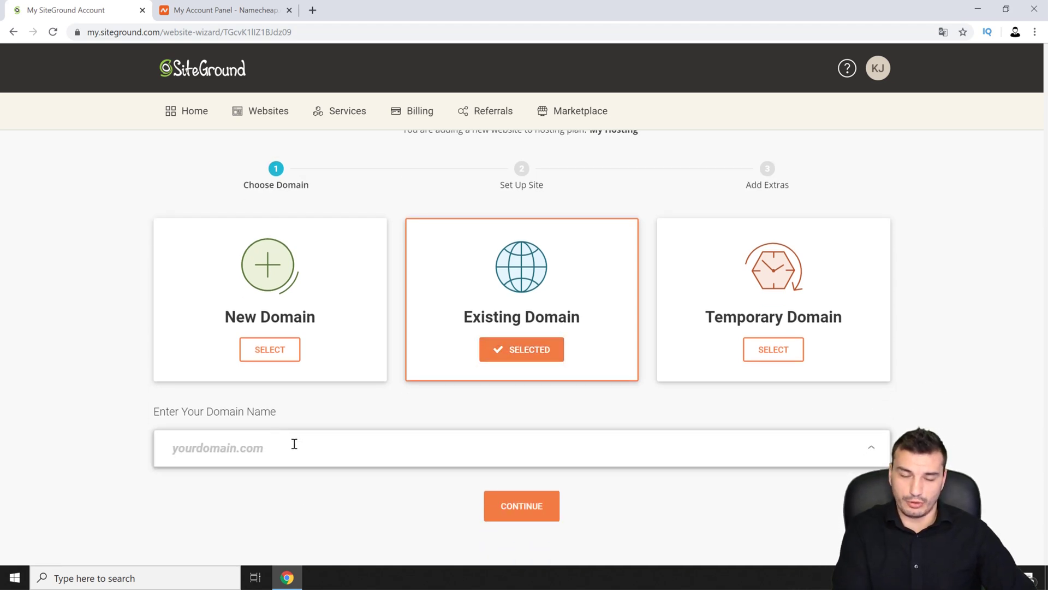
text(blogon)
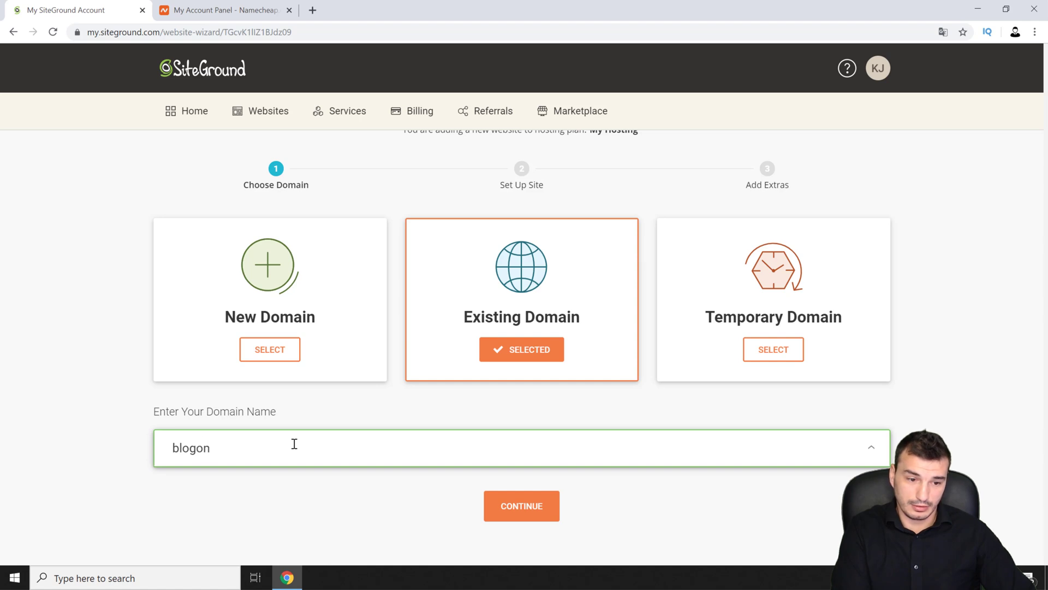
text(affiliate.com)
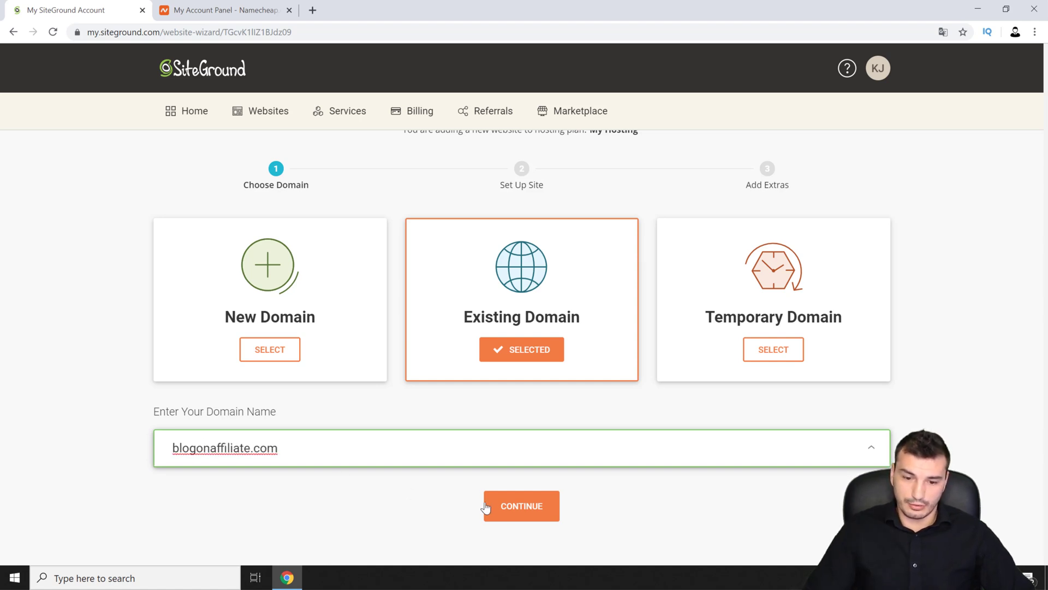
click(520, 506)
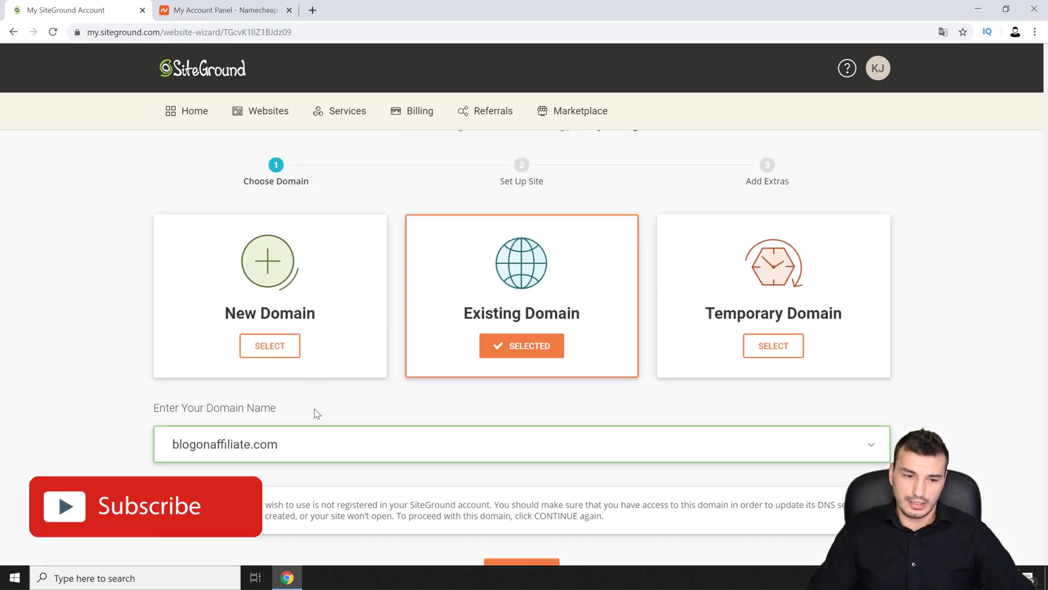
Accept the not-registered-here warning and continue to the Set Up Site step
scroll(382, 393, down, 2)
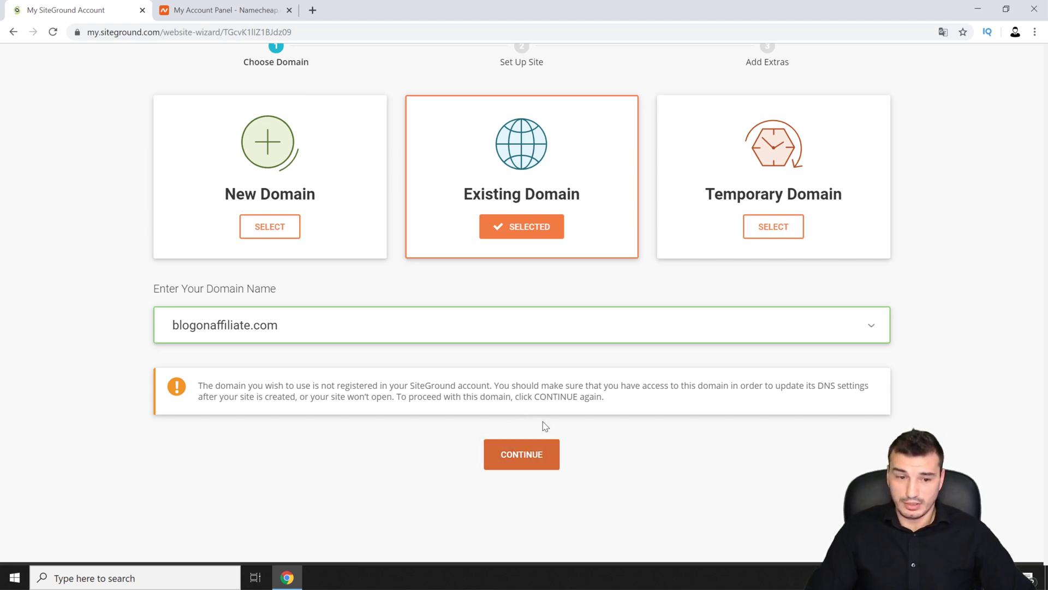
click(279, 6)
click(109, 10)
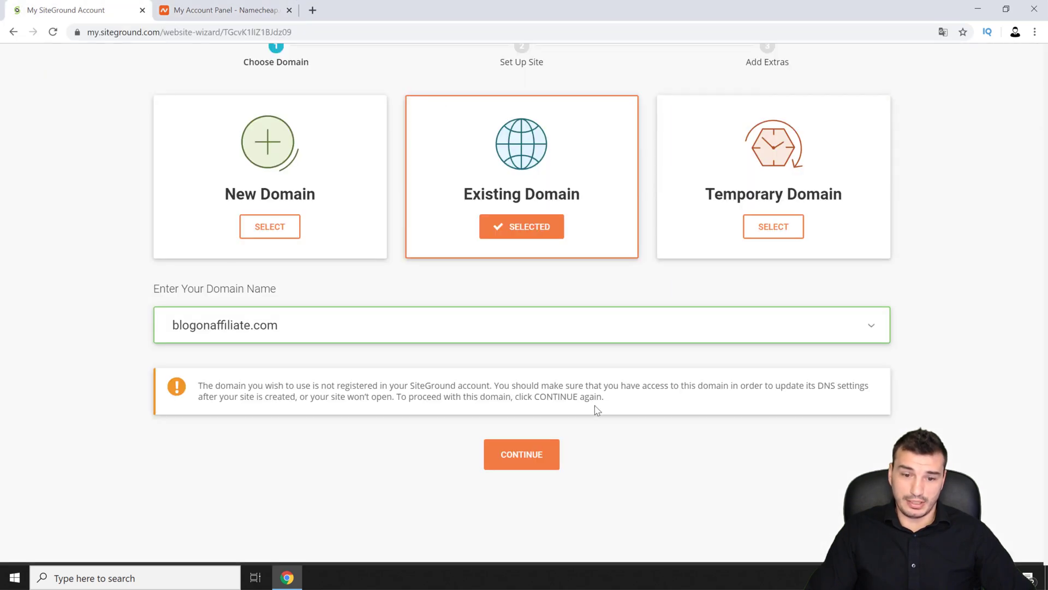
click(522, 455)
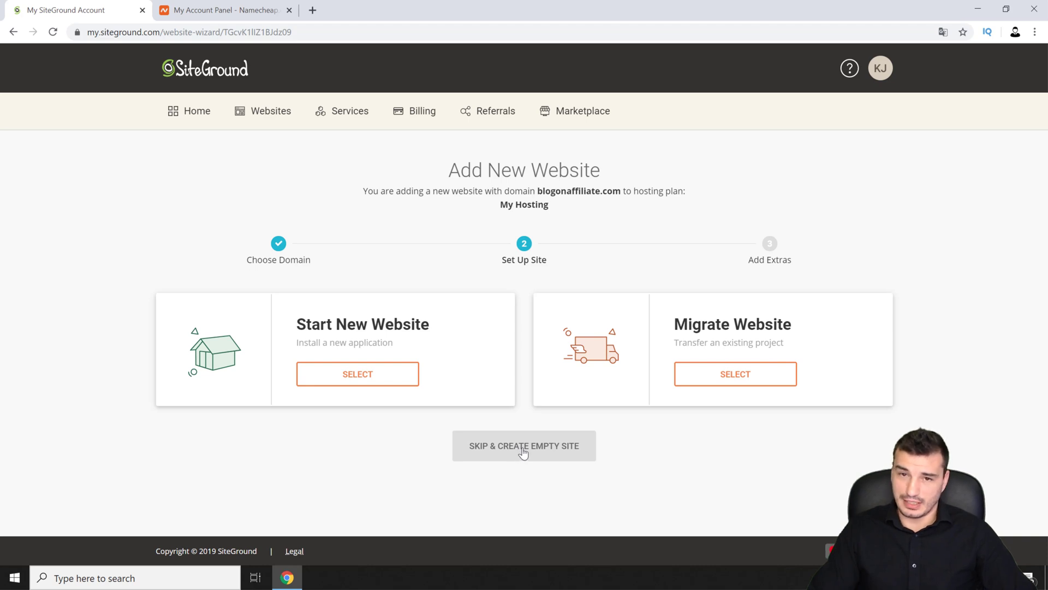
Create an empty site for blogonaffiliate.com, skipping the SG Site Scanner add-on
click(522, 452)
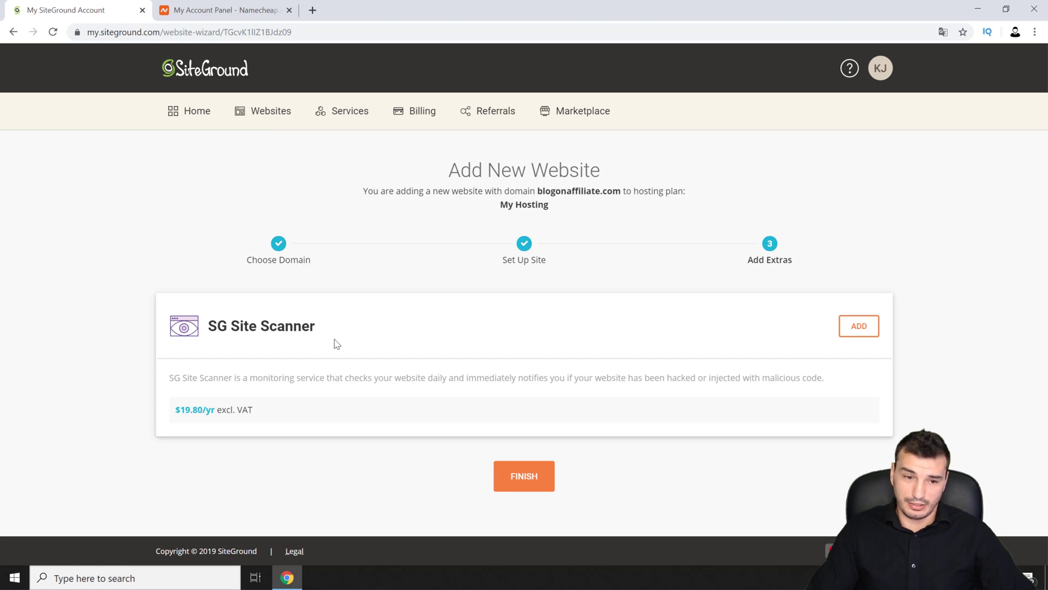
click(523, 482)
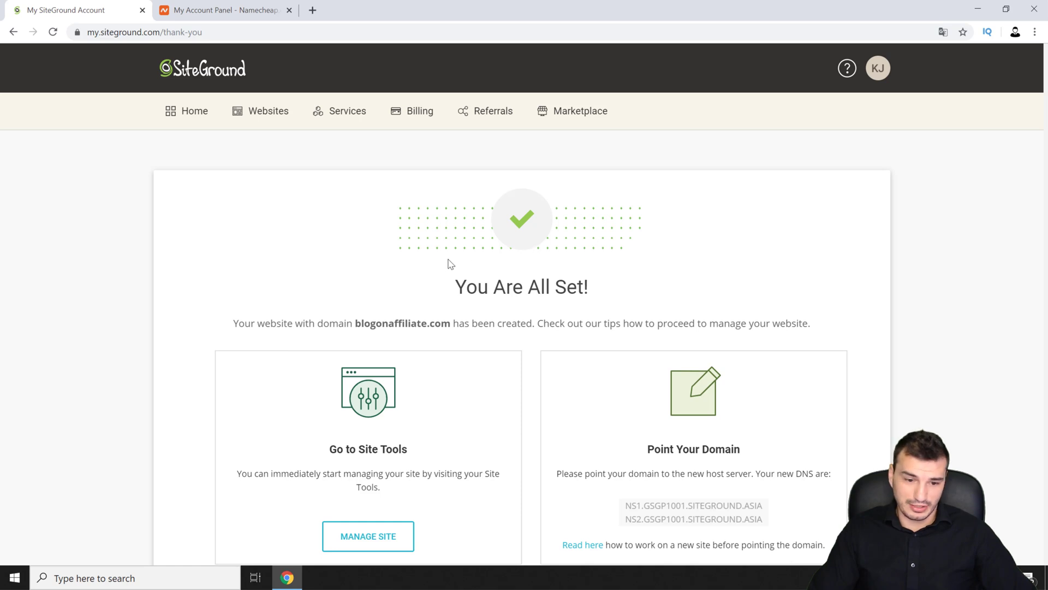
Copy the first SiteGround nameserver NS1.GSGP1001.SITEGROUND.ASIA for use in Namecheap
scroll(454, 316, down, 1)
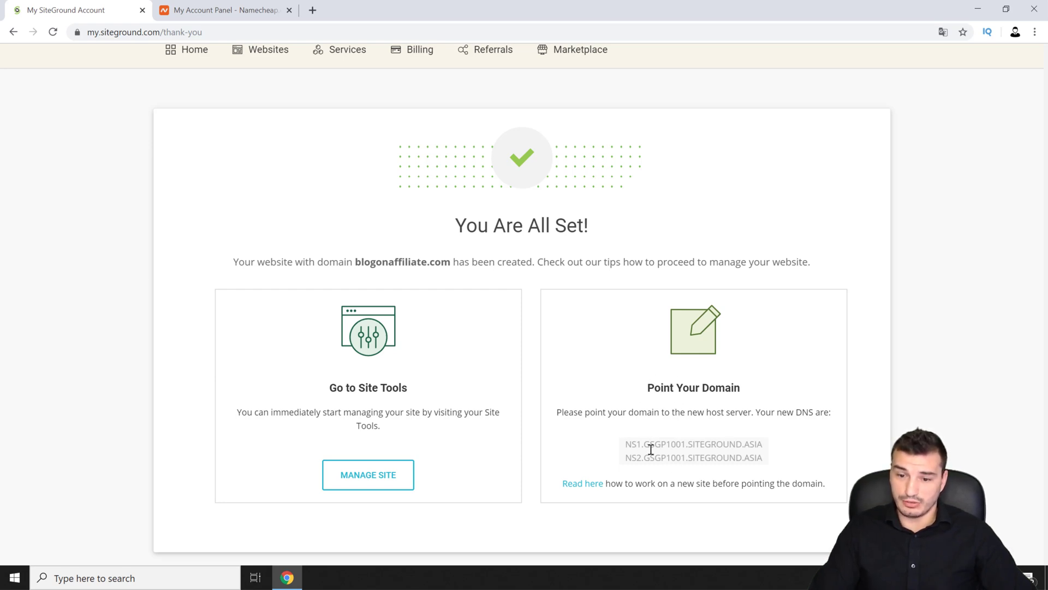
drag(627, 443, 770, 445)
right_click(772, 437)
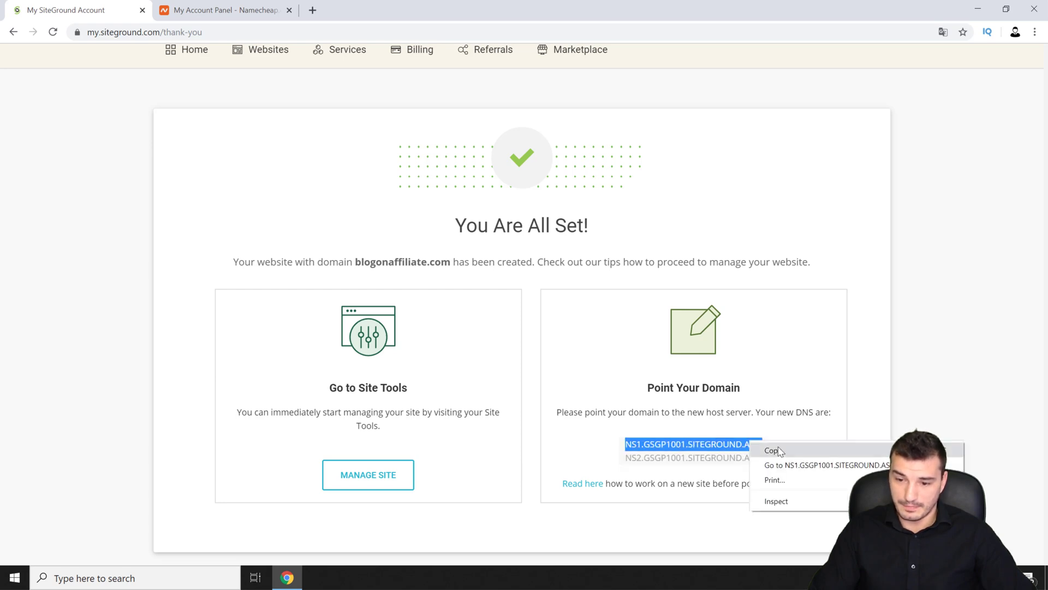
click(774, 450)
click(216, 12)
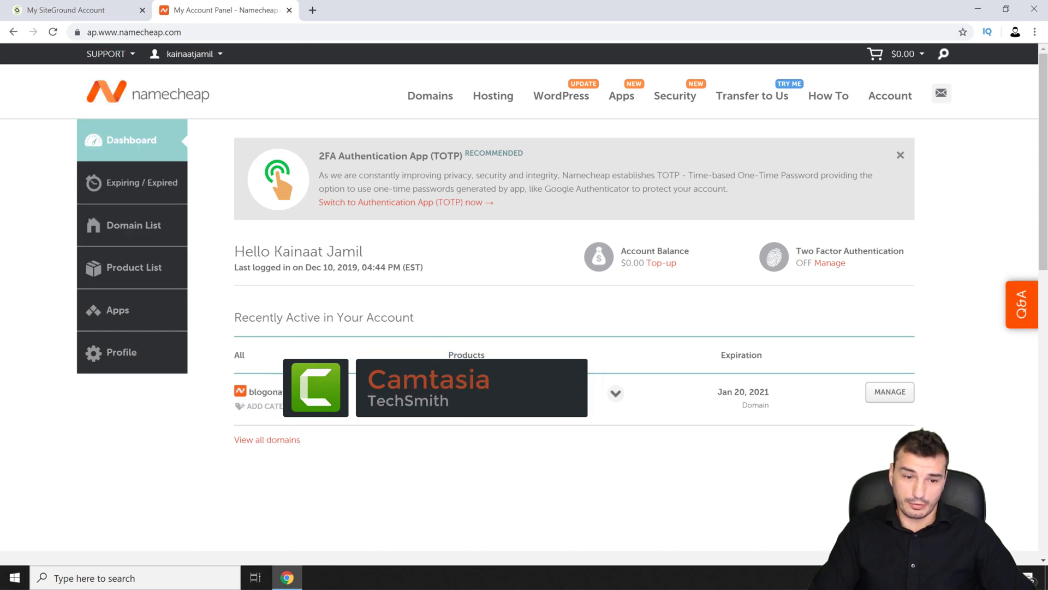
Switch blogonaffiliate.com to Custom DNS and paste NS1.GSGP1001.SITEGROUND.ASIA as the first nameserver
click(886, 396)
scroll(884, 398, down, 2)
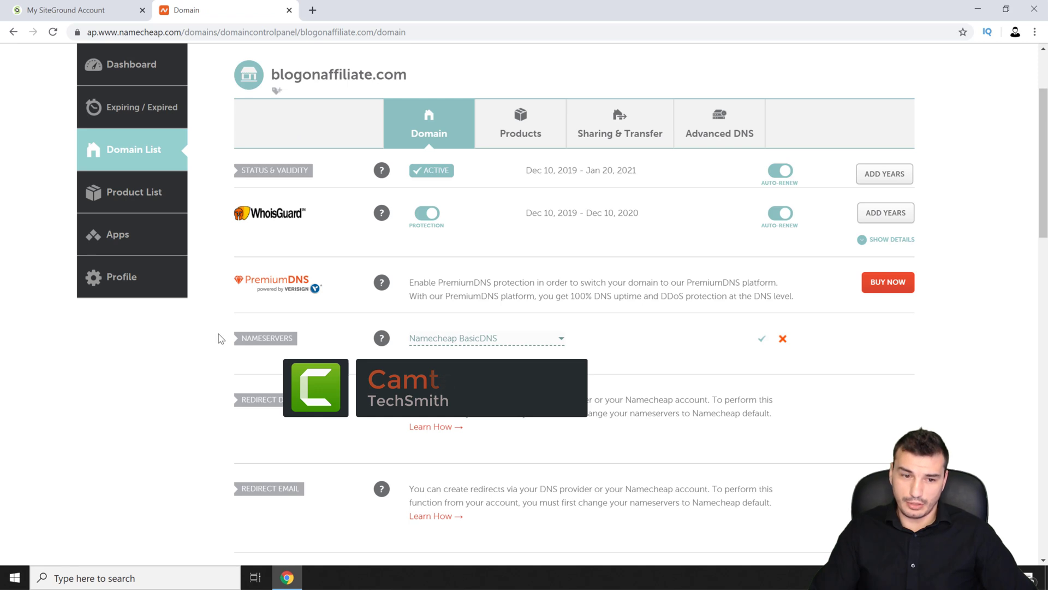
click(493, 344)
click(456, 399)
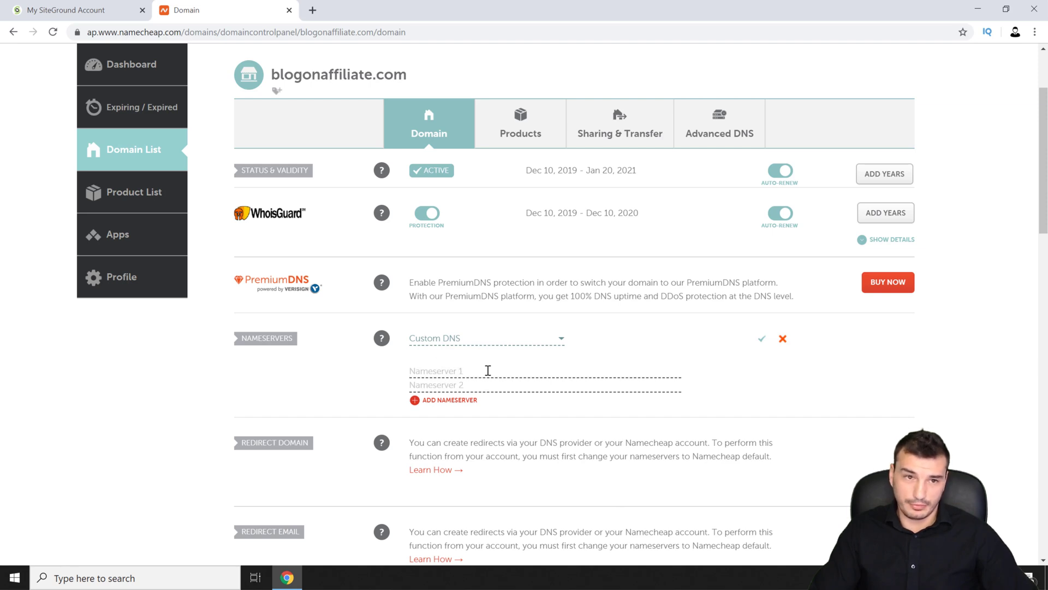
key(ctrl+v)
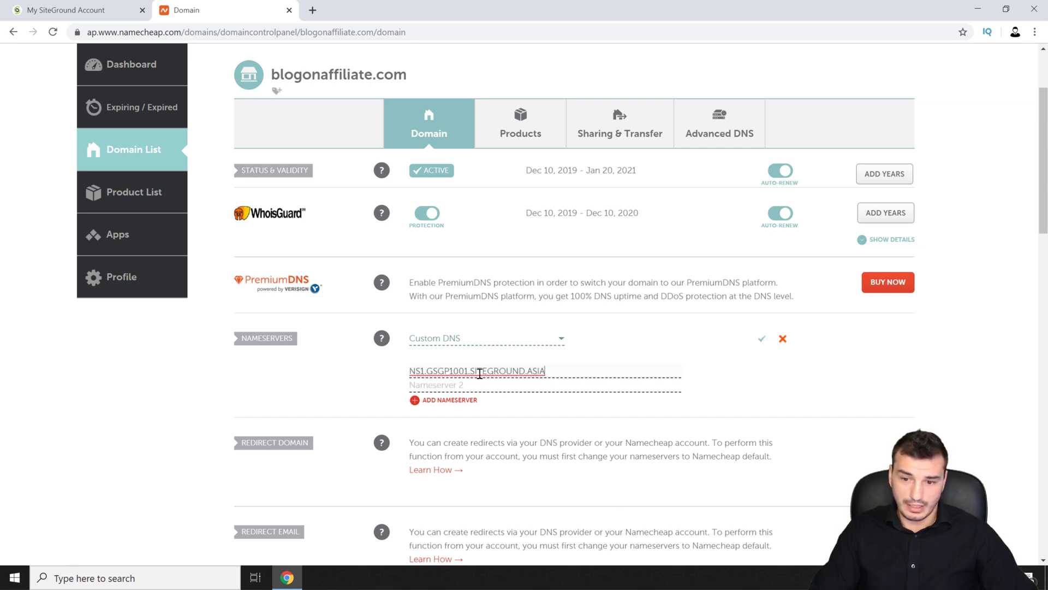
Add NS2.GSGP1001.SITEGROUND.ASIA as the second nameserver and save both
click(67, 11)
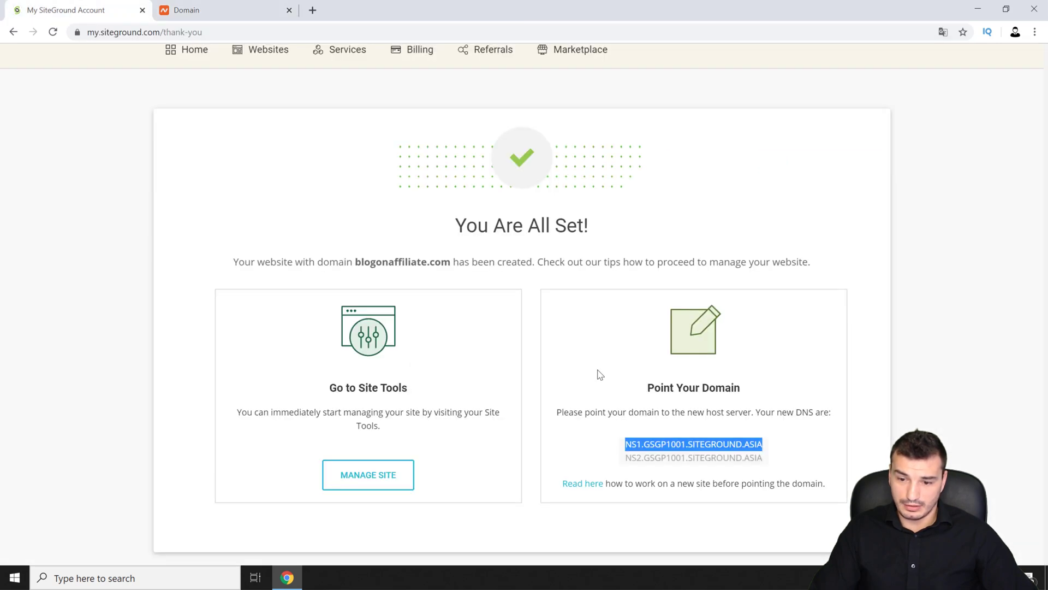
right_click(681, 455)
click(704, 463)
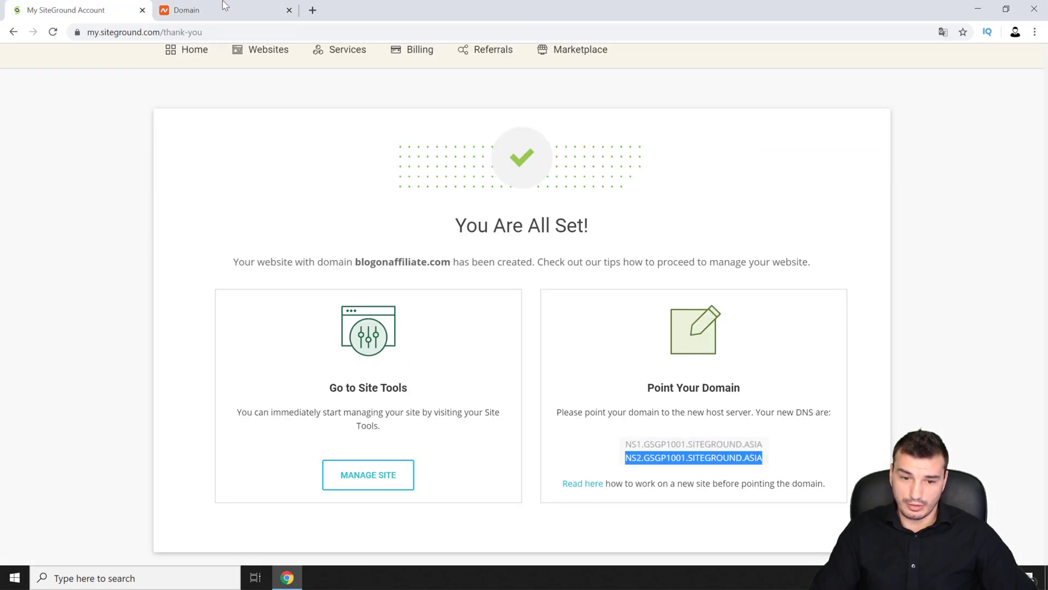
key(ctrl+Tab)
key(ctrl+v)
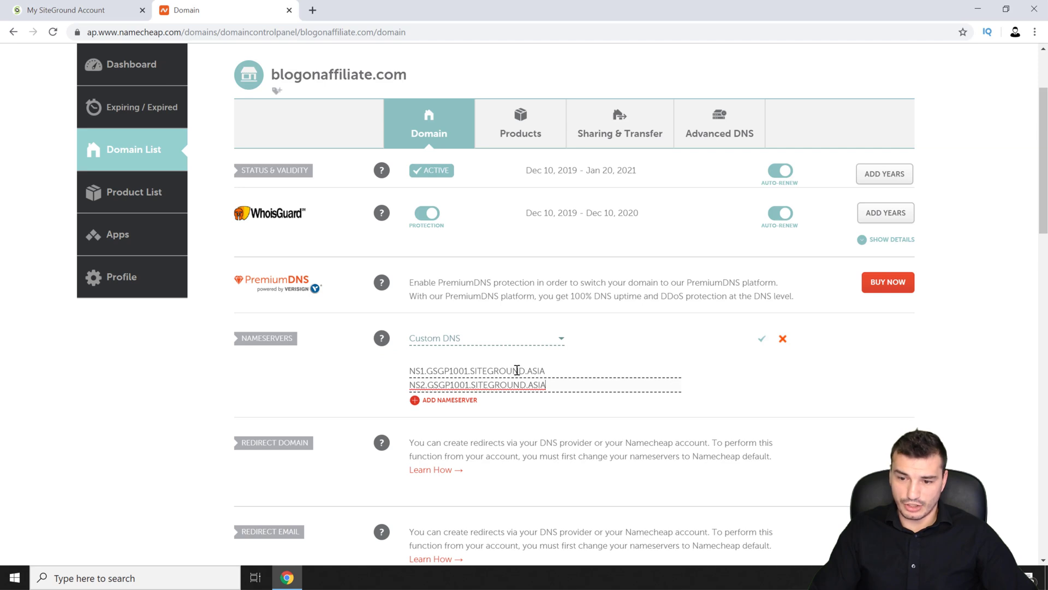
scroll(517, 370, up, 1)
click(762, 402)
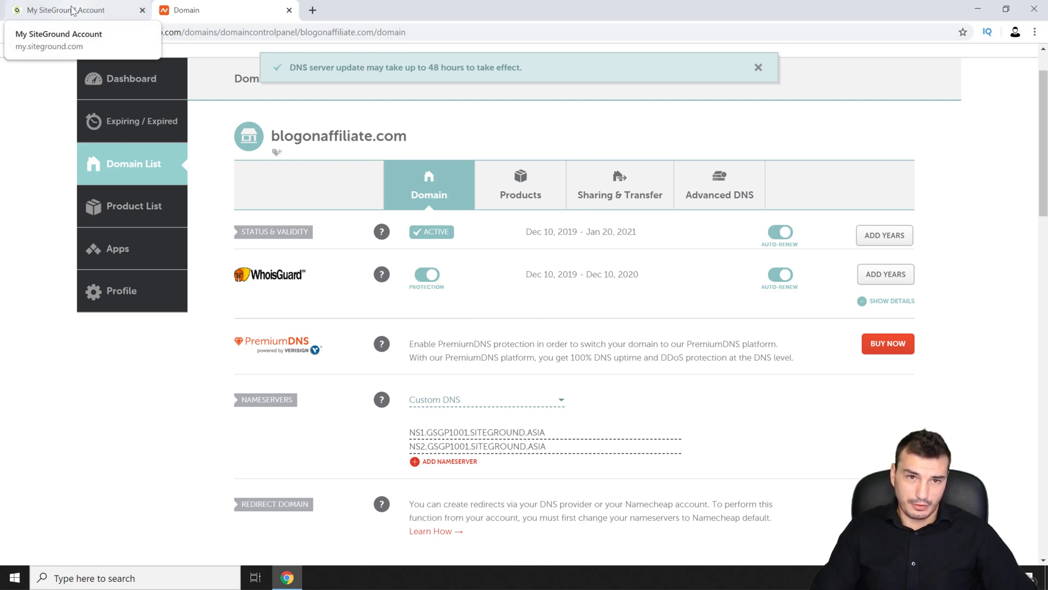
Visit blogonaffiliate.com and verify SiteGround's 'Awesome Site in The Making' placeholder page loads
click(99, 9)
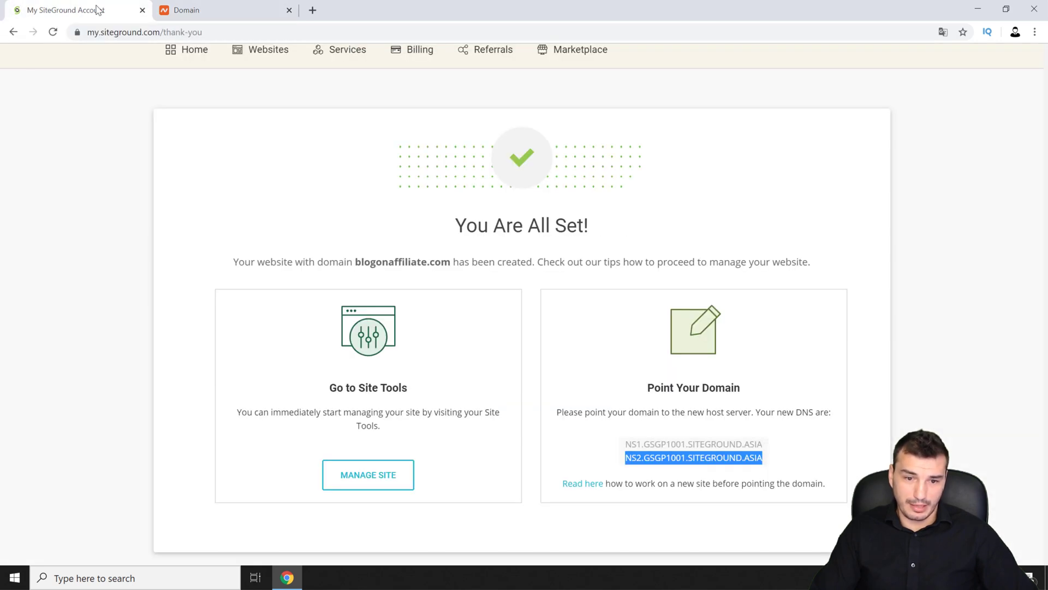
scroll(148, 358, up, 2)
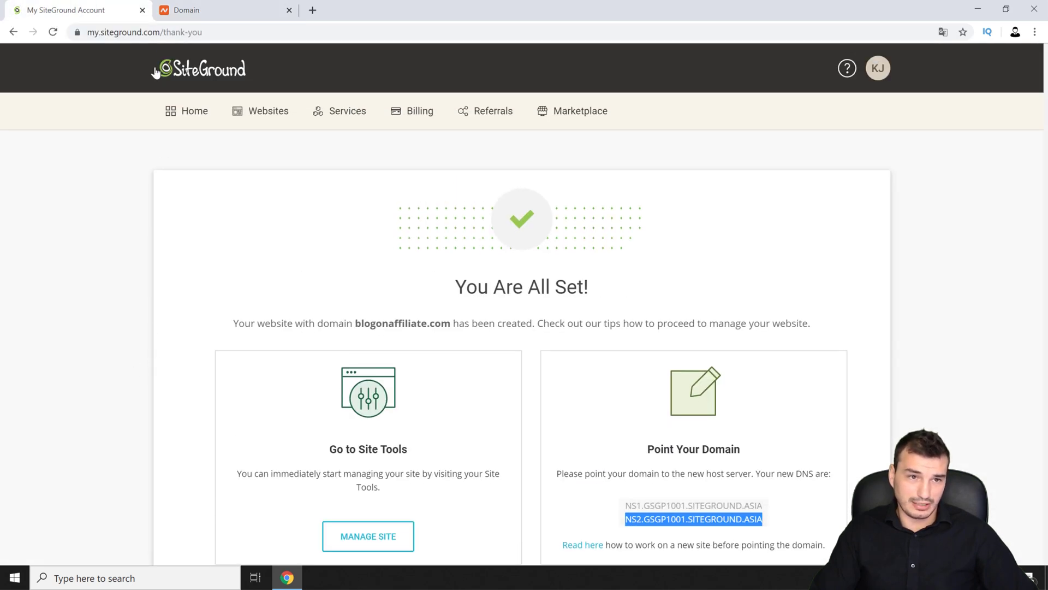
click(262, 10)
drag(300, 33, 333, 7)
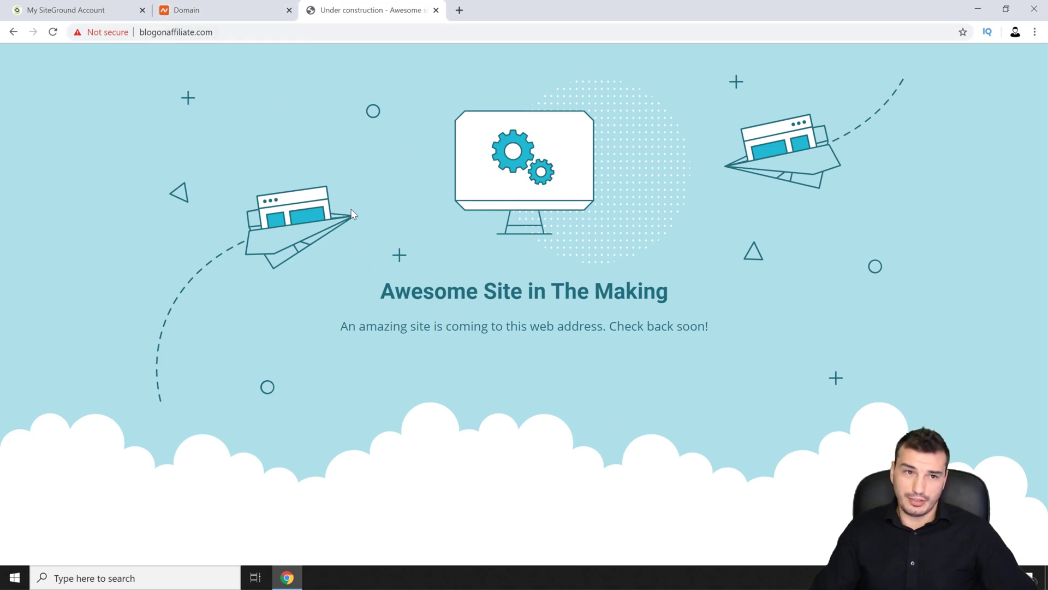
click(230, 12)
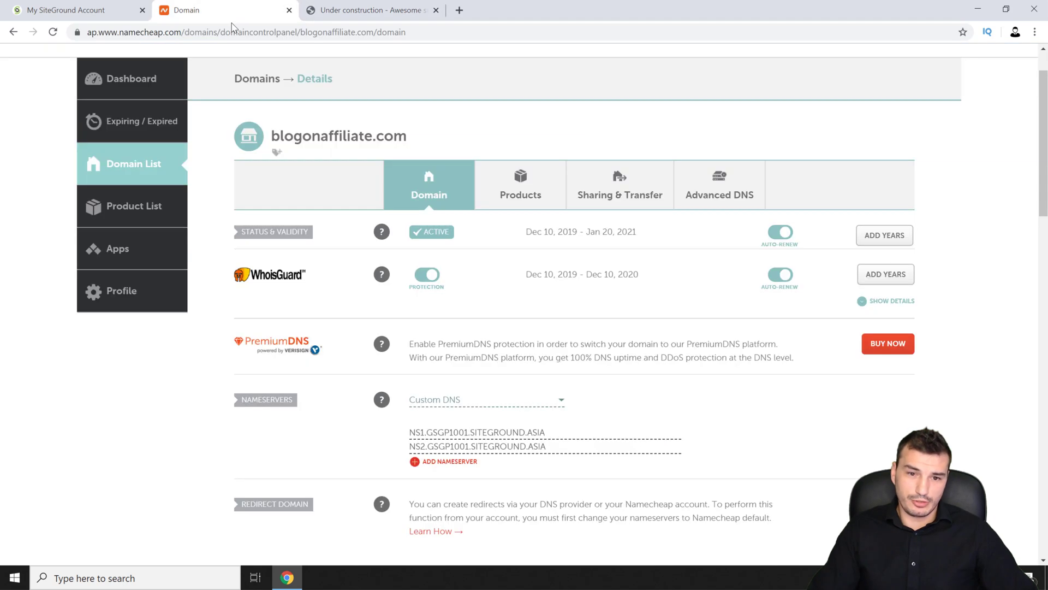
click(112, 8)
click(371, 11)
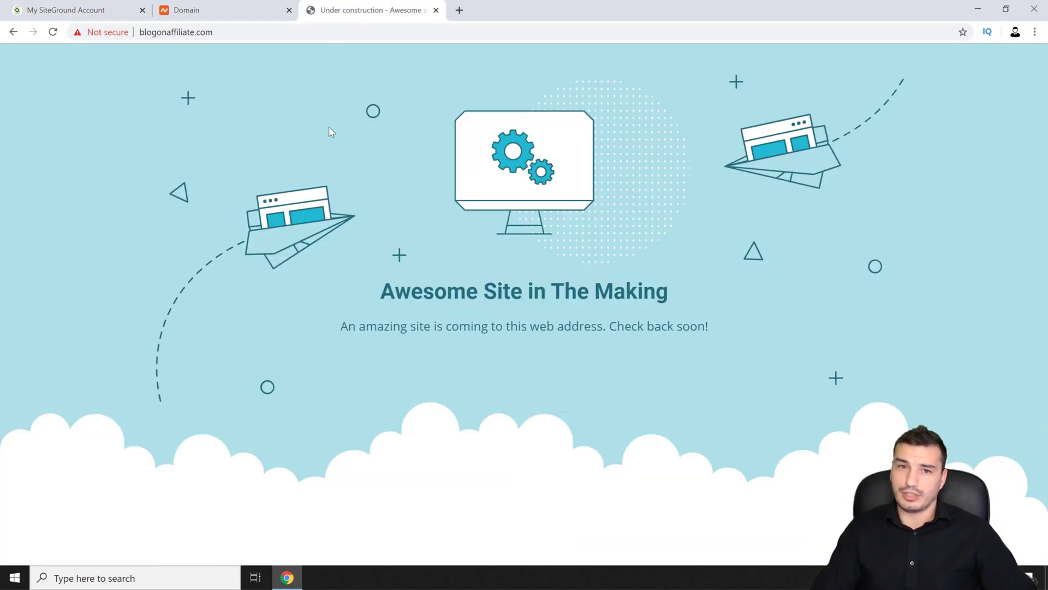